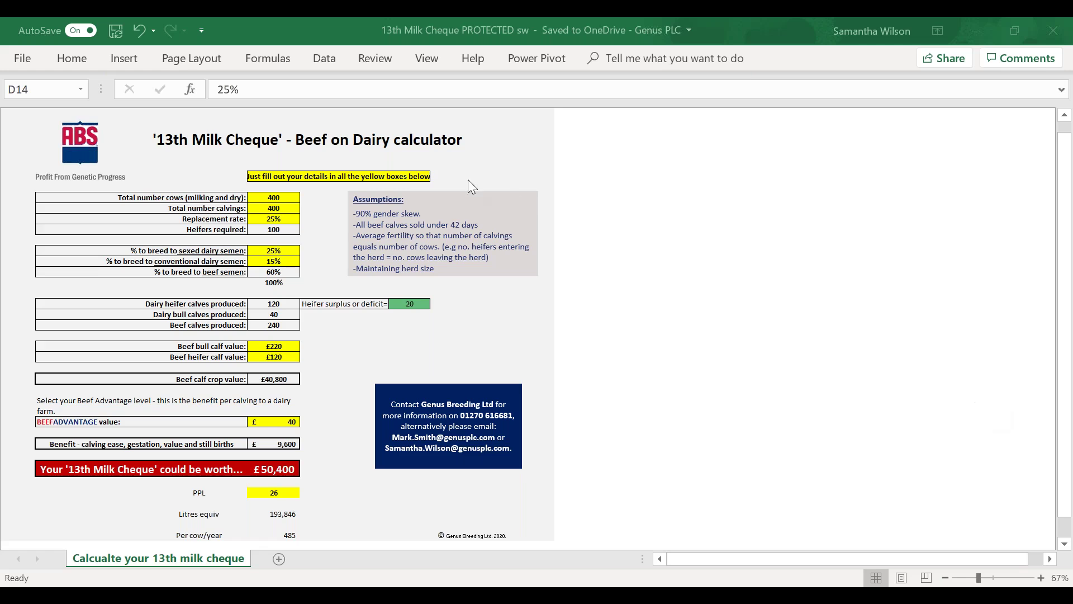
Enter 310 as both the total number of cows (D9) and total calvings (D10).
{"action": "left_click", "coordinate": [272, 197]}
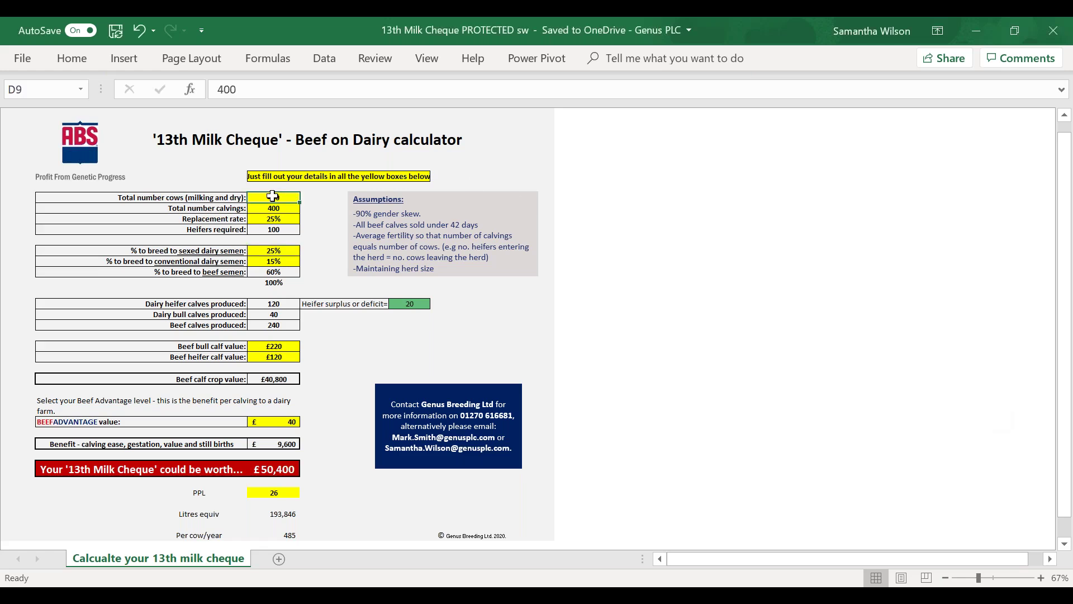
{"action": "type", "text": "310"}
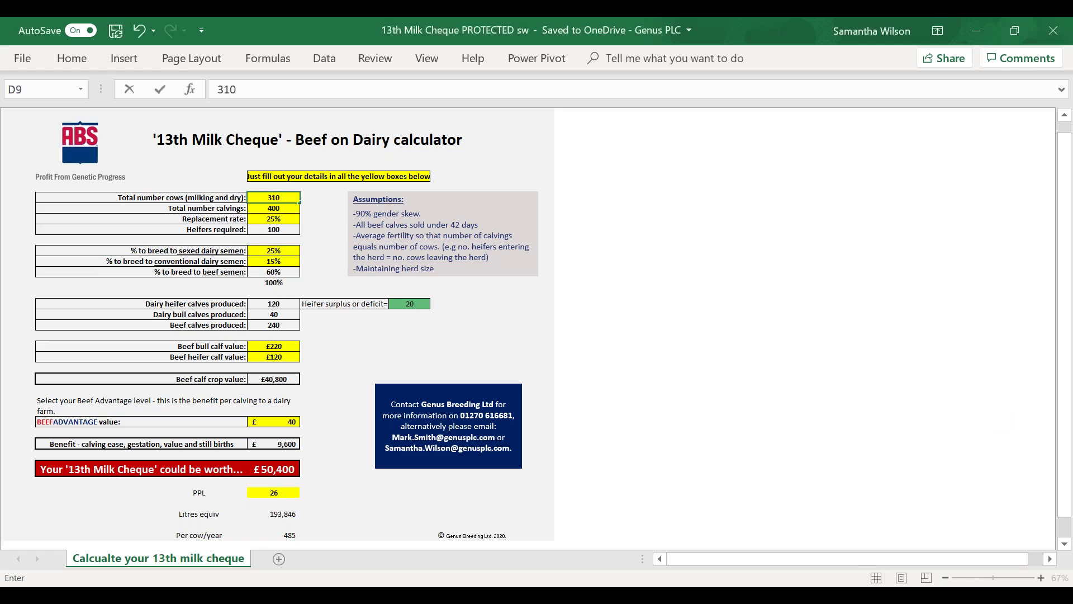
{"action": "key", "text": "Return"}
{"action": "type", "text": "31"}
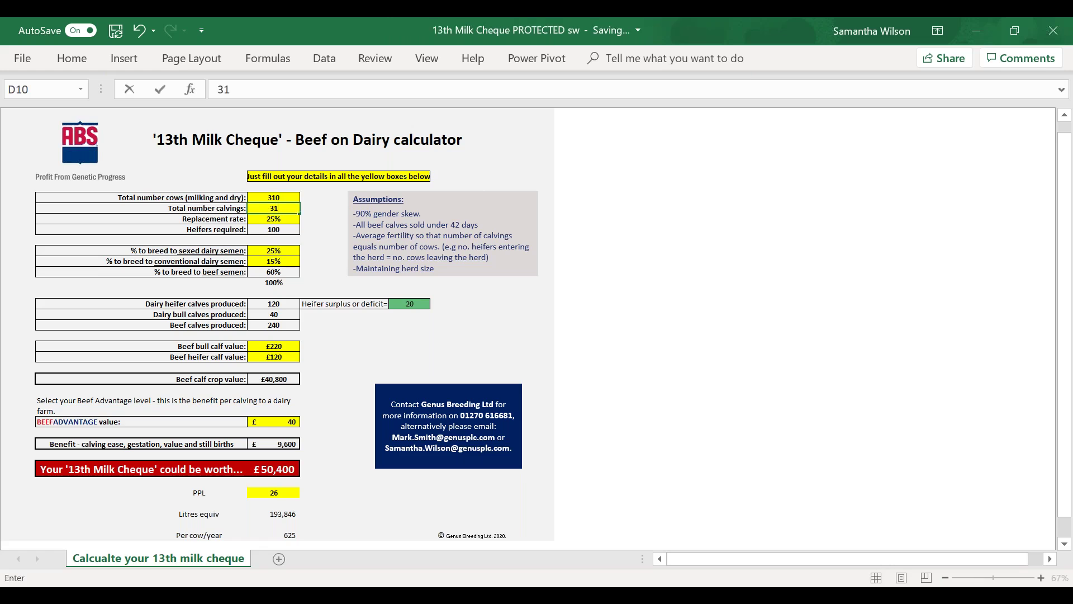
{"action": "type", "text": "0"}
{"action": "key", "text": "Return"}
{"action": "key", "text": "Return"}
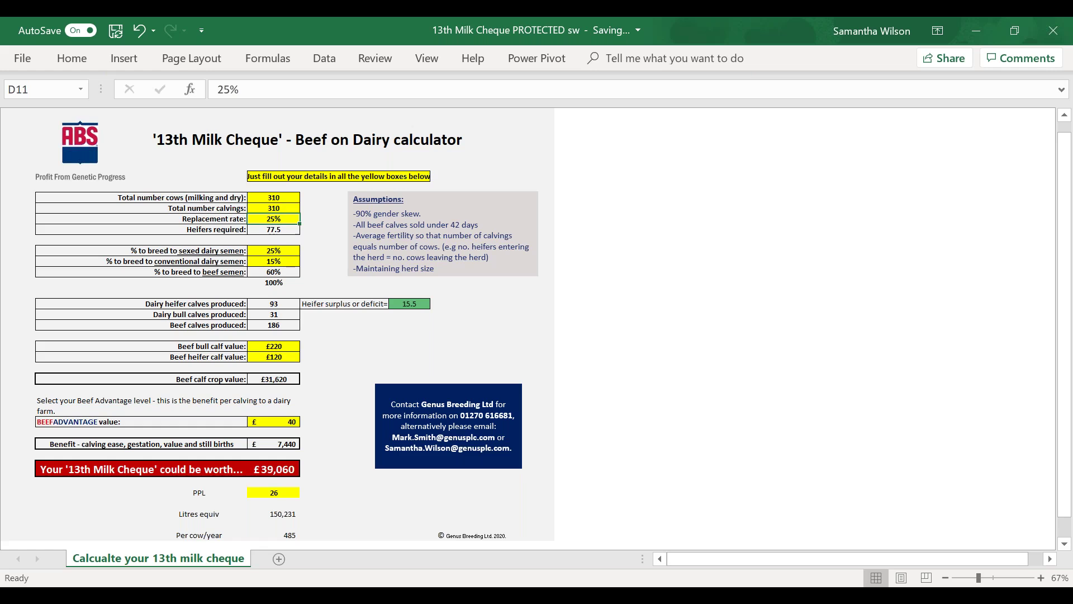
Set sexed dairy semen to 10% in D14 and conventional dairy semen to 40% in D15.
{"action": "left_click", "coordinate": [275, 254]}
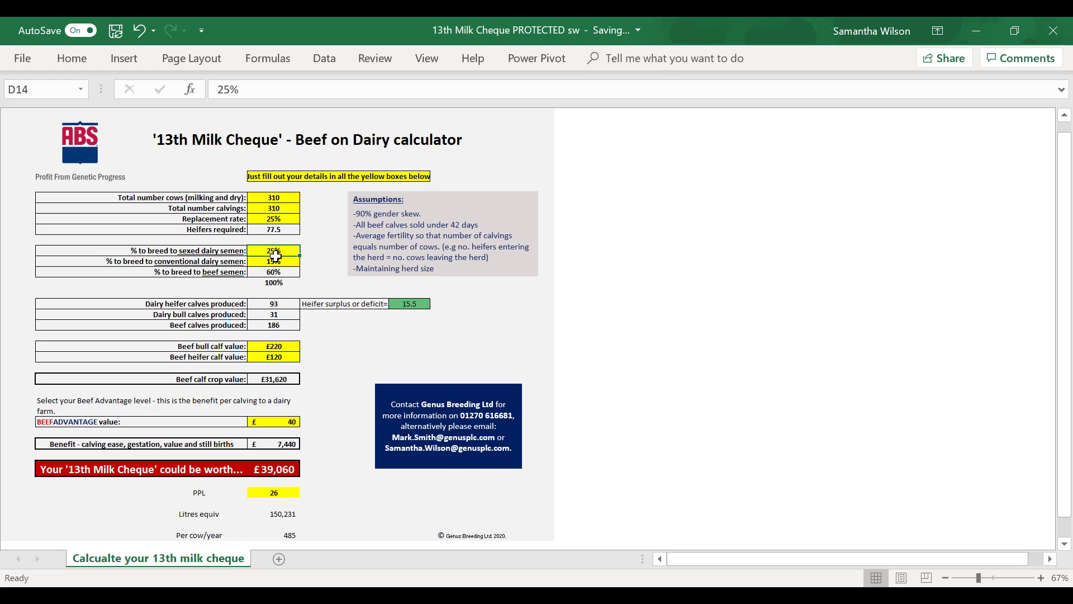
{"action": "left_click_drag", "start_coordinate": [275, 255], "coordinate": [276, 260]}
{"action": "type", "text": "10%"}
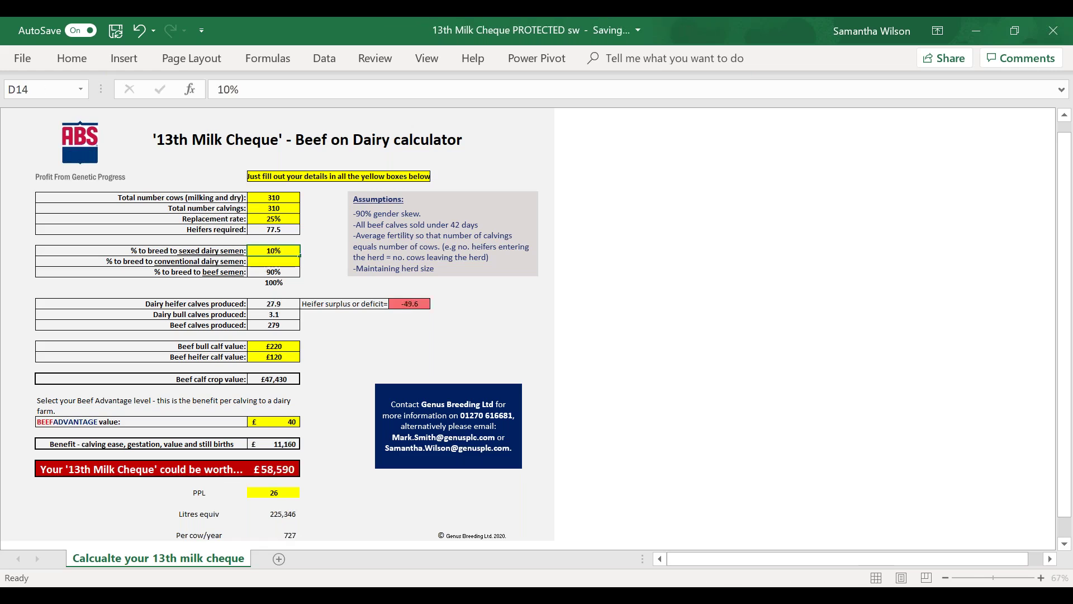
{"action": "key", "text": "Down"}
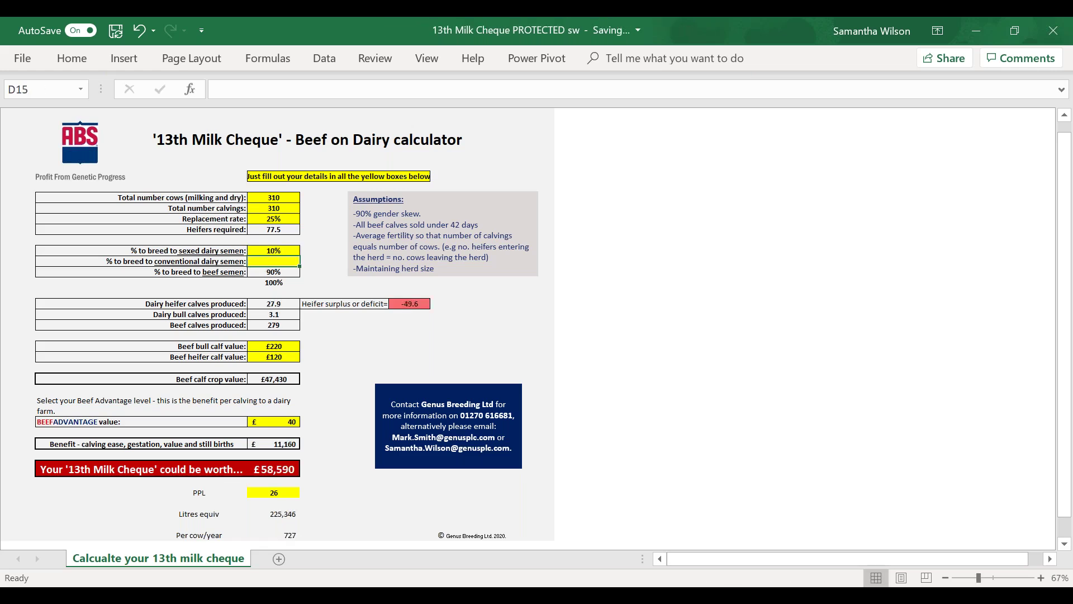
{"action": "type", "text": "40"}
{"action": "key", "text": "Return"}
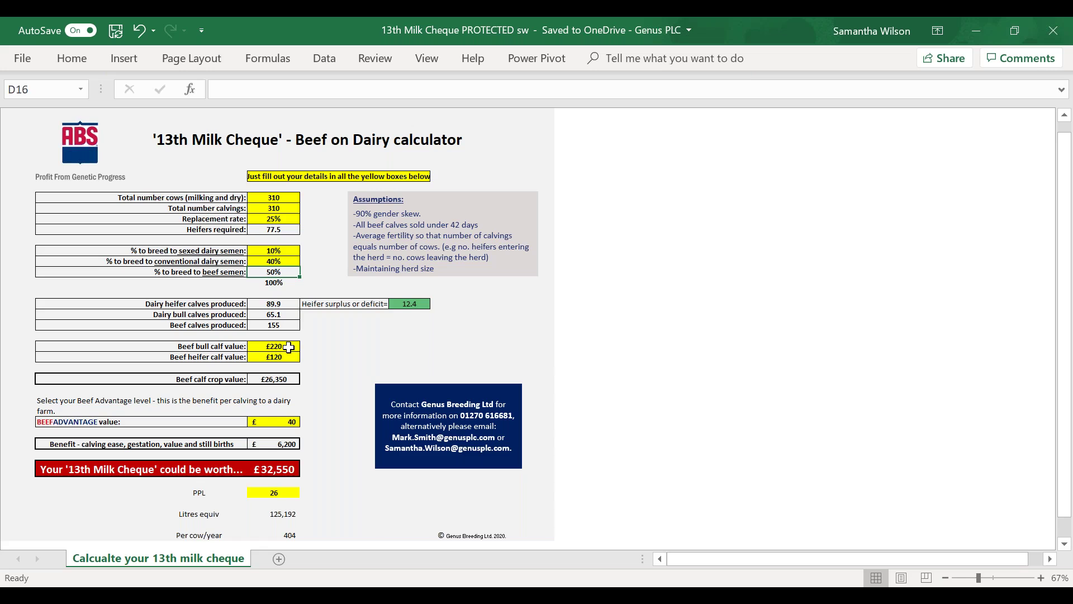
Set the beef heifer calf value in D24 to £150, keeping the bull calf at £220.
{"action": "left_click", "coordinate": [289, 347]}
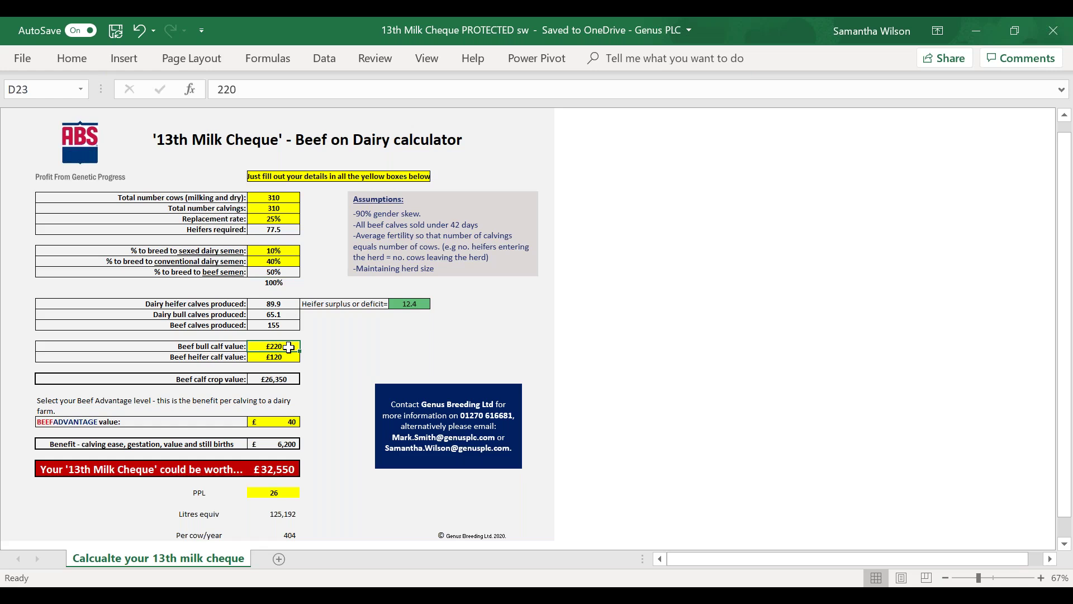
{"action": "key", "text": "F2"}
{"action": "key", "text": "BackSpace"}
{"action": "type", "text": "0"}
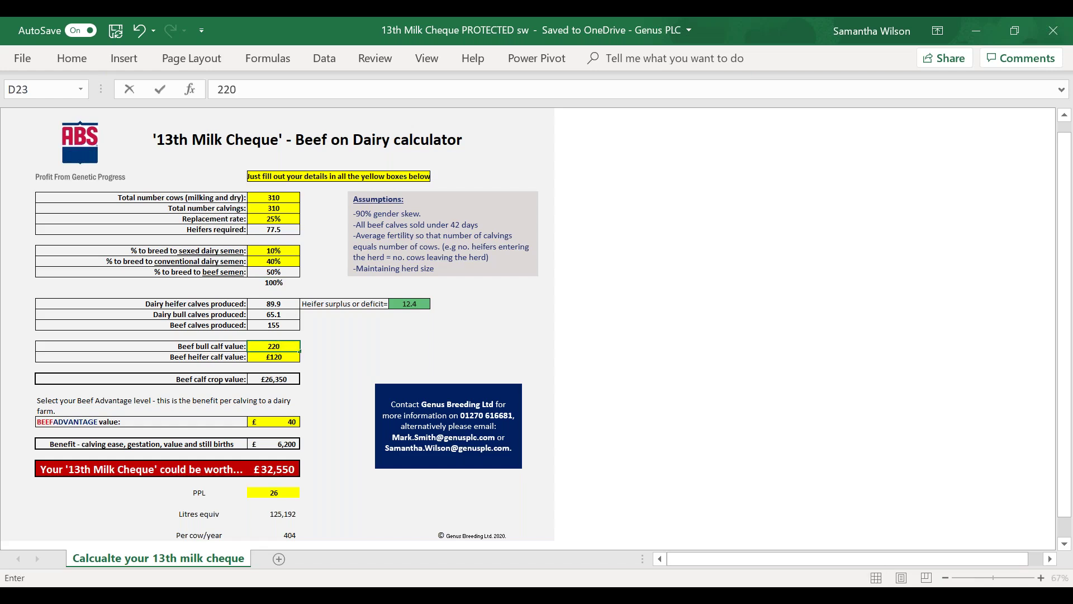
{"action": "key", "text": "Return"}
{"action": "type", "text": "150"}
{"action": "key", "text": "Return"}
{"action": "left_click", "coordinate": [279, 421]}
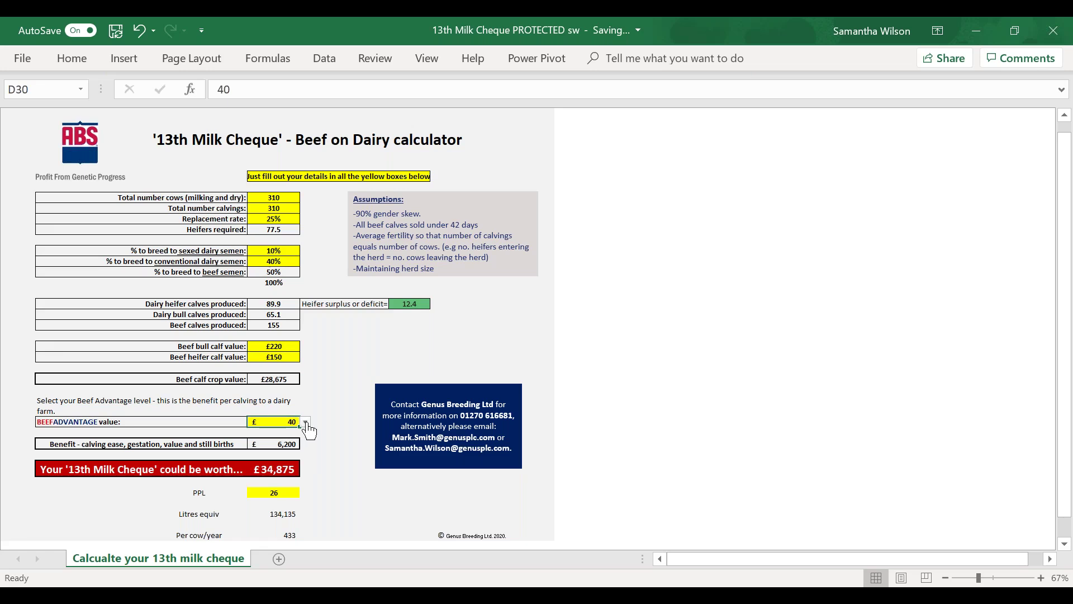
Choose £80 from the BEEFADVANTAGE dropdown in D30, after first picking £70.
{"action": "left_click", "coordinate": [306, 423]}
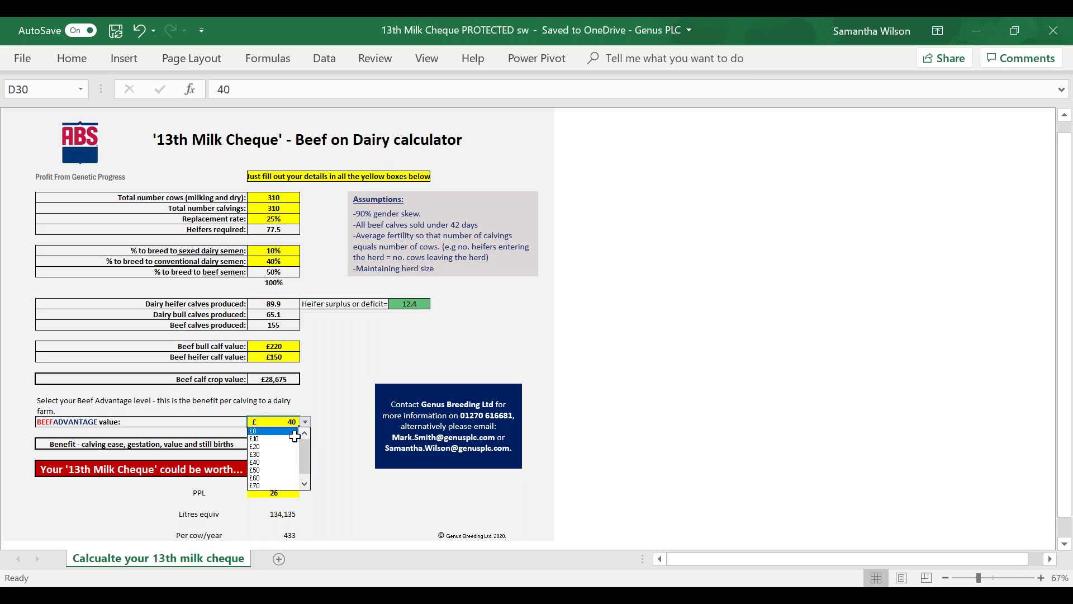
{"action": "left_click", "coordinate": [274, 486]}
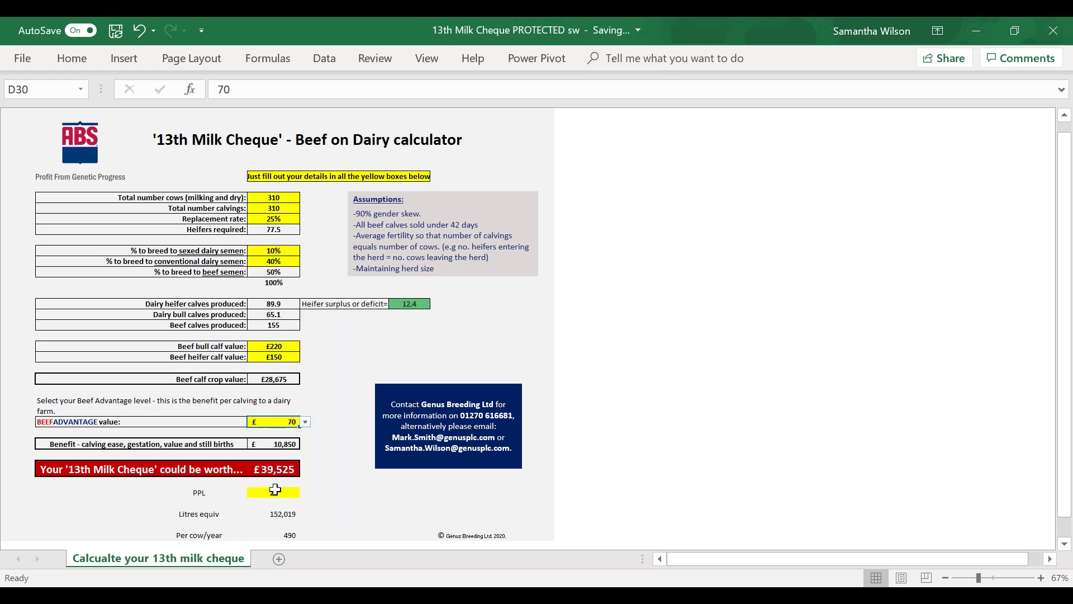
{"action": "left_click", "coordinate": [306, 423]}
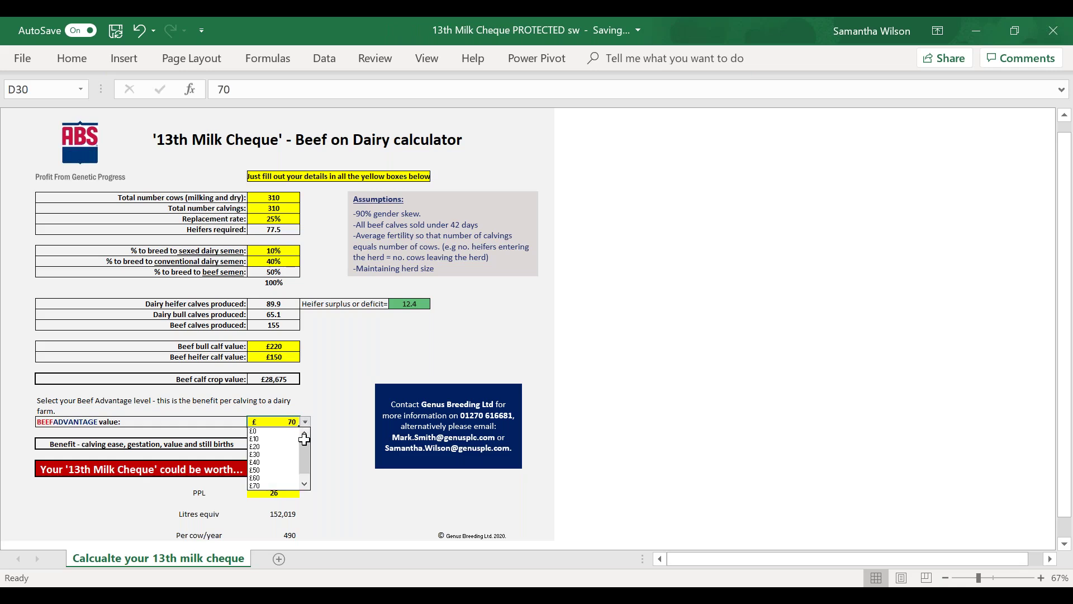
{"action": "left_click_drag", "start_coordinate": [306, 450], "coordinate": [307, 470]}
{"action": "left_click", "coordinate": [274, 485]}
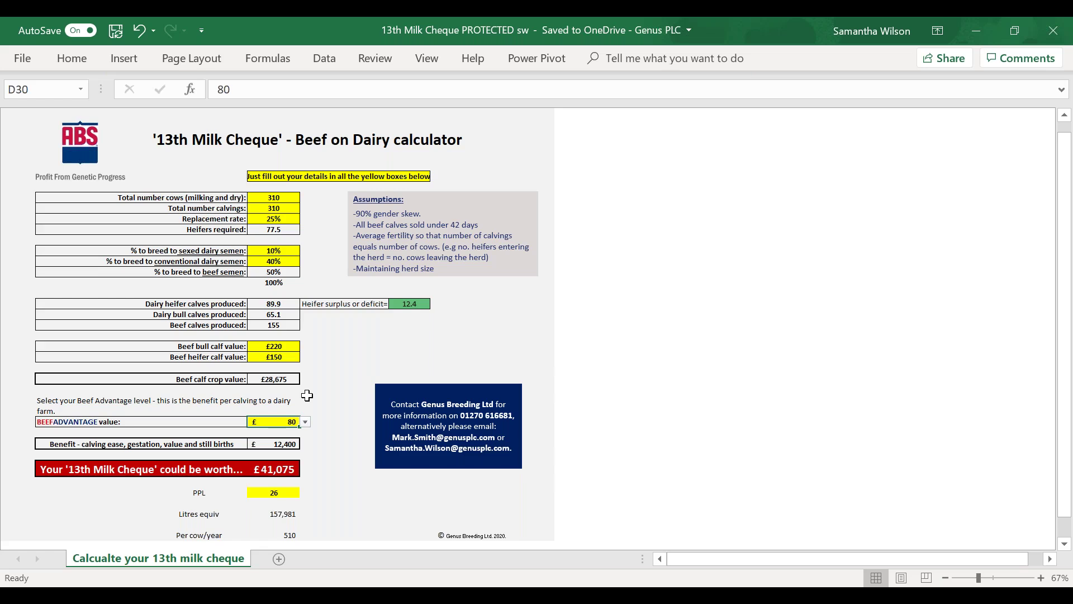
{"action": "key", "text": "Tab"}
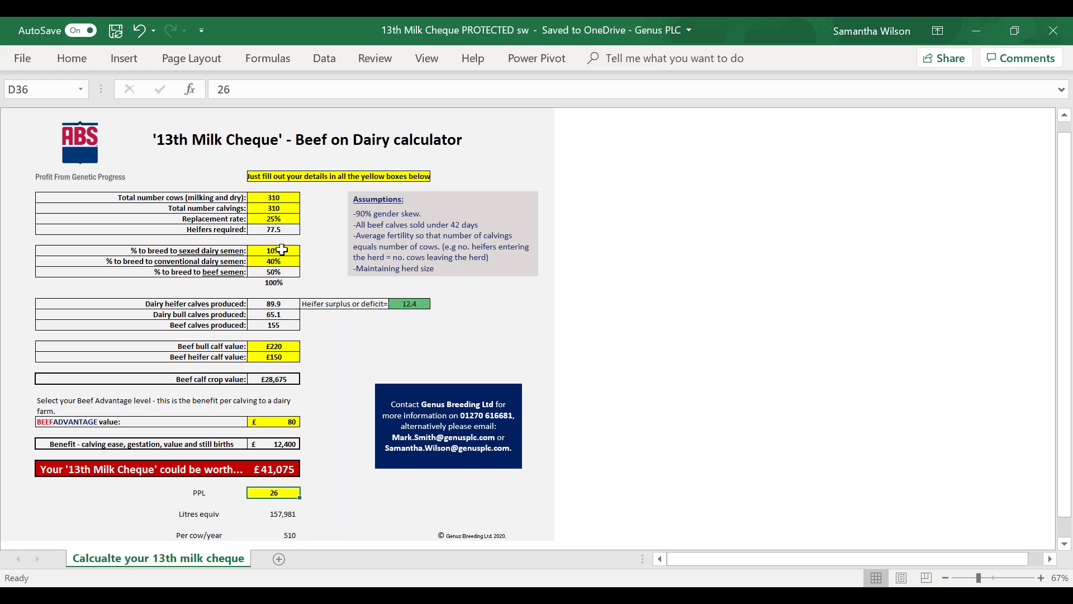
Enter 20% sexed semen in D14 and 15% conventional semen in D15.
{"action": "left_click", "coordinate": [281, 250]}
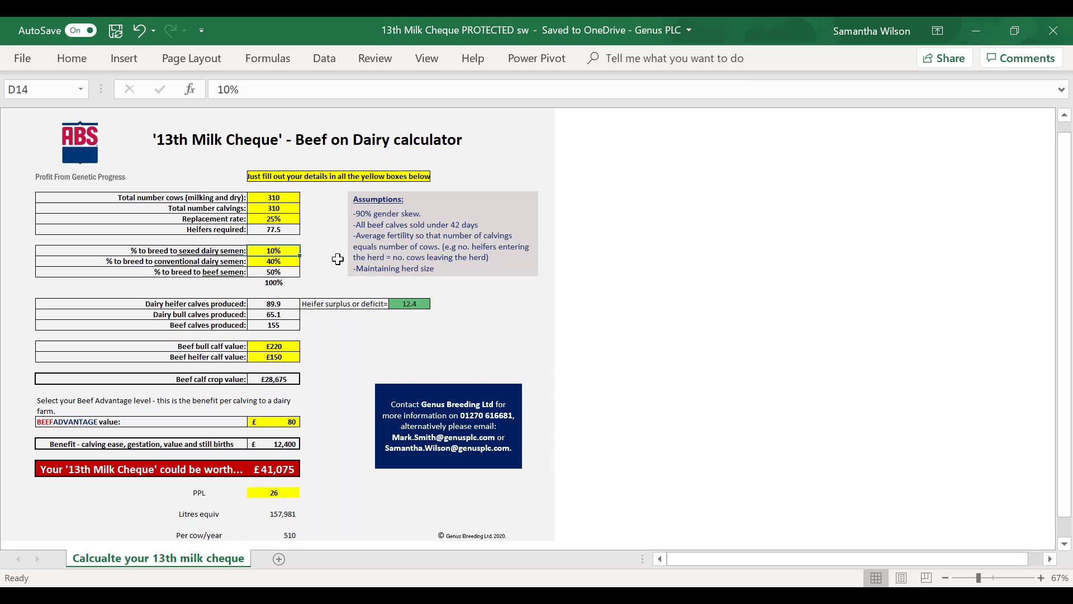
{"action": "type", "text": "20"}
{"action": "key", "text": "Return"}
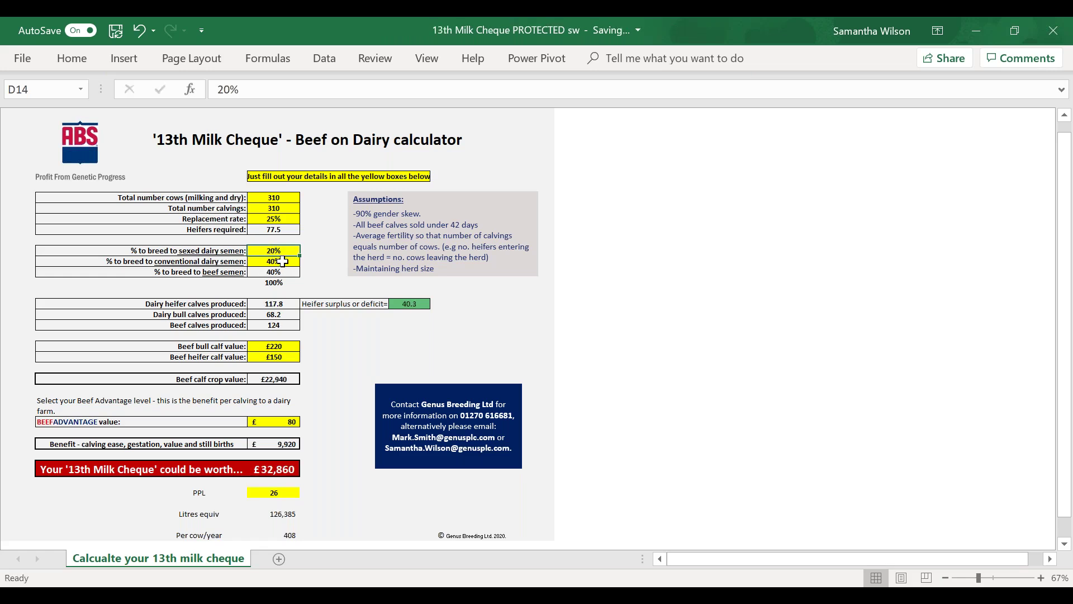
{"action": "left_click", "coordinate": [282, 261]}
{"action": "type", "text": "15"}
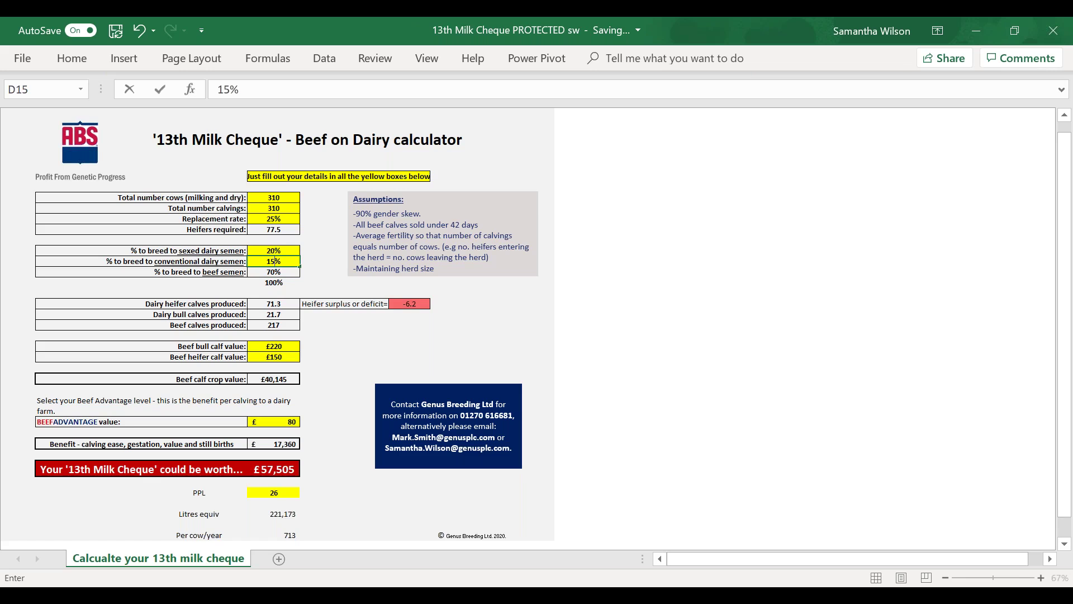
{"action": "key", "text": "Return"}
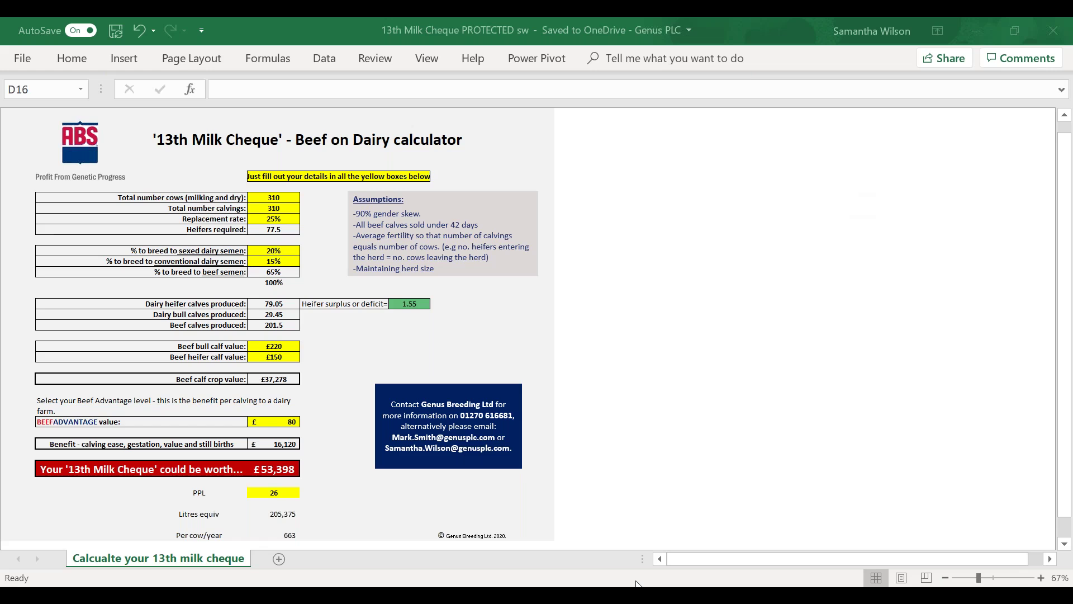
Set D14 sexed semen to 30%, correcting an initial 35%, and D15 conventional semen to 0%.
{"action": "left_click", "coordinate": [636, 583]}
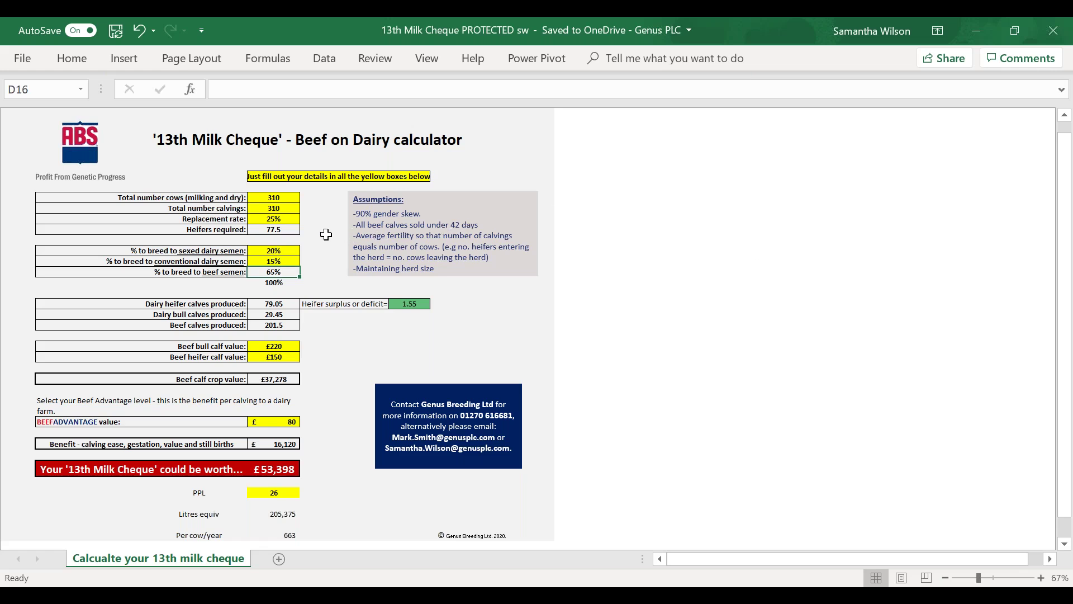
{"action": "left_click", "coordinate": [290, 252]}
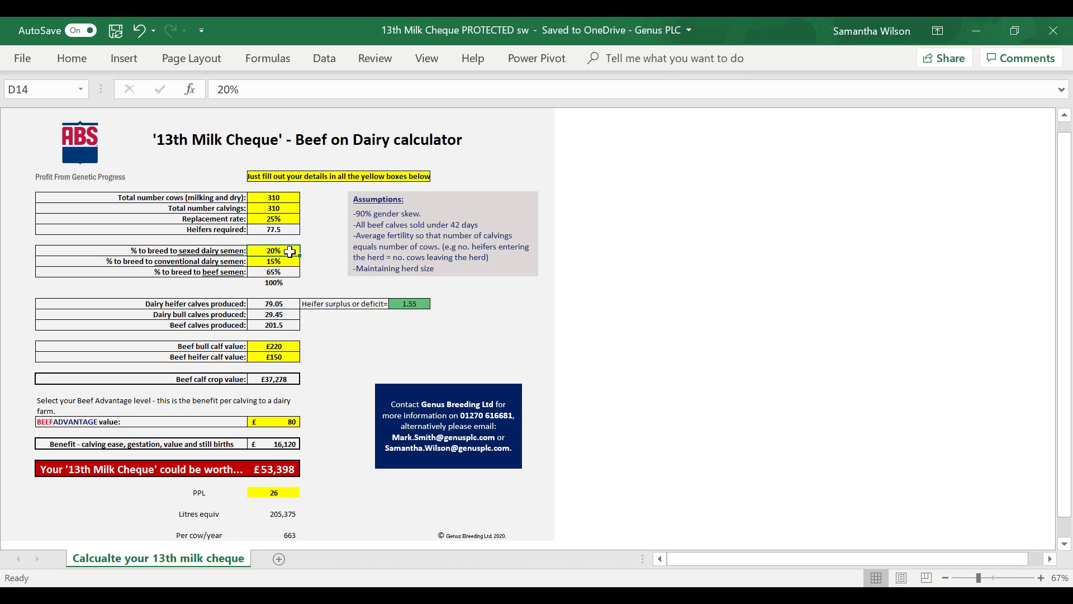
{"action": "type", "text": "35"}
{"action": "key", "text": "Return"}
{"action": "type", "text": "0"}
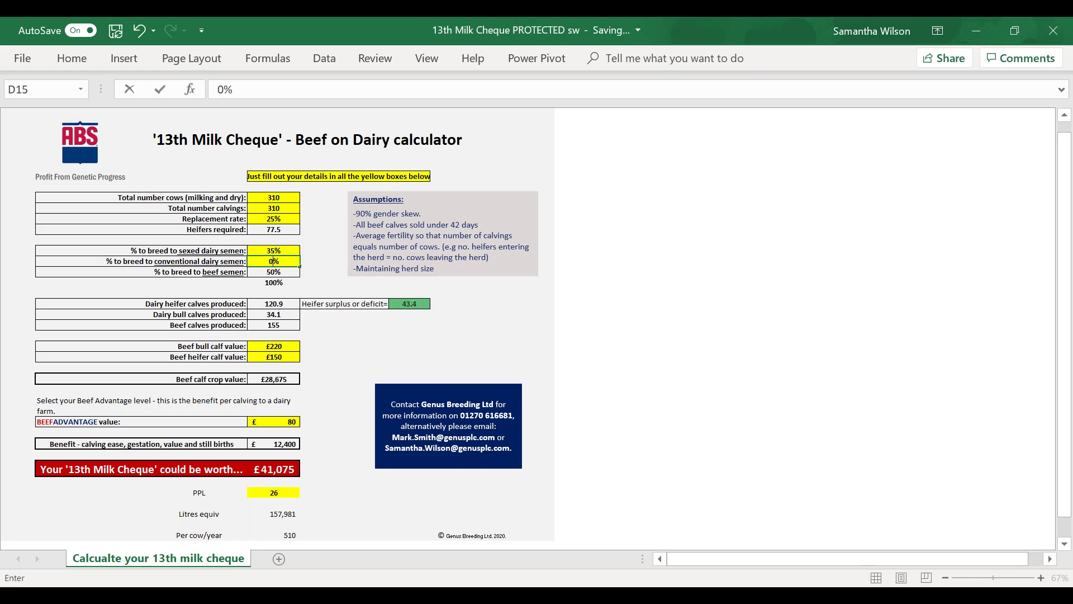
{"action": "key", "text": "Return"}
{"action": "left_click", "coordinate": [282, 251]}
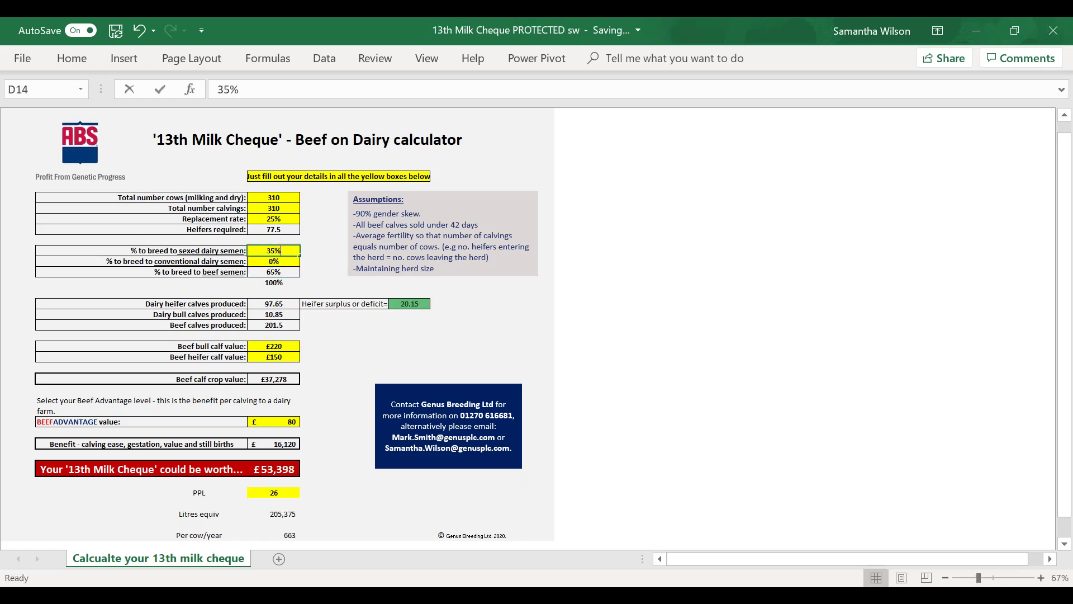
{"action": "key", "text": "BackSpace"}
{"action": "type", "text": "0"}
{"action": "key", "text": "Return"}
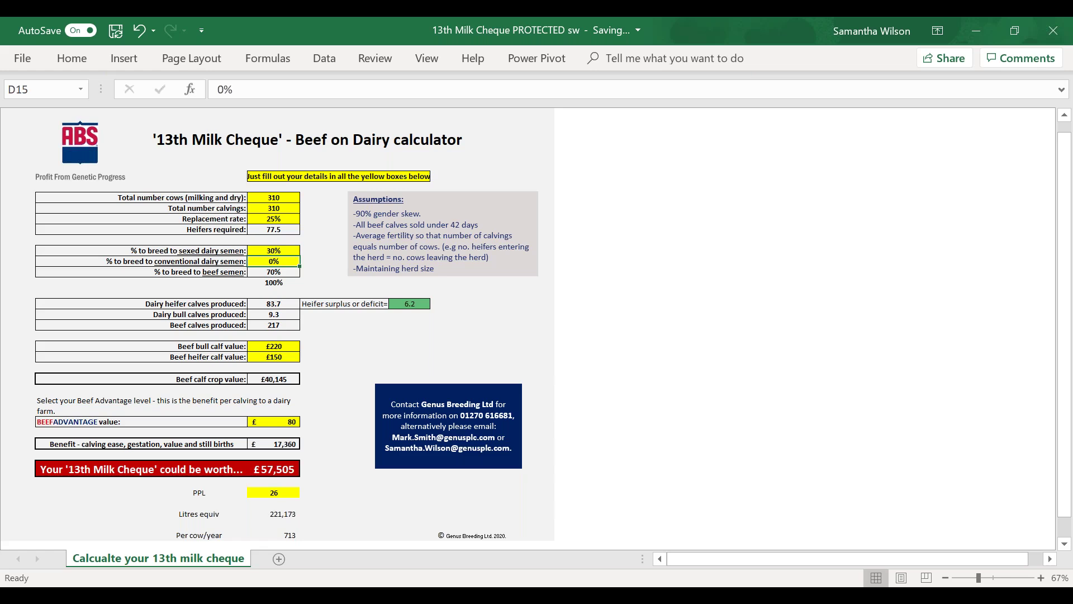